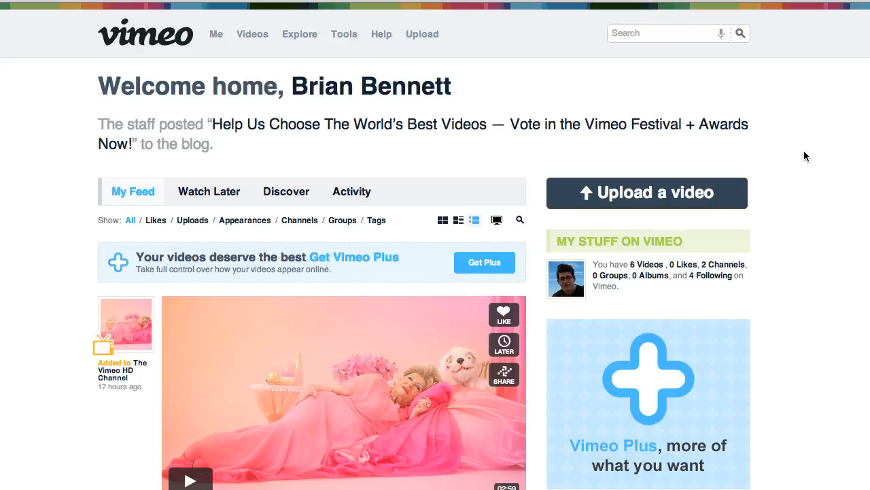
Choose 071 Cell Growth.mp4 from the Desktop folder HHS/Podcasts/Biology and start uploading it as a new video
click(652, 198)
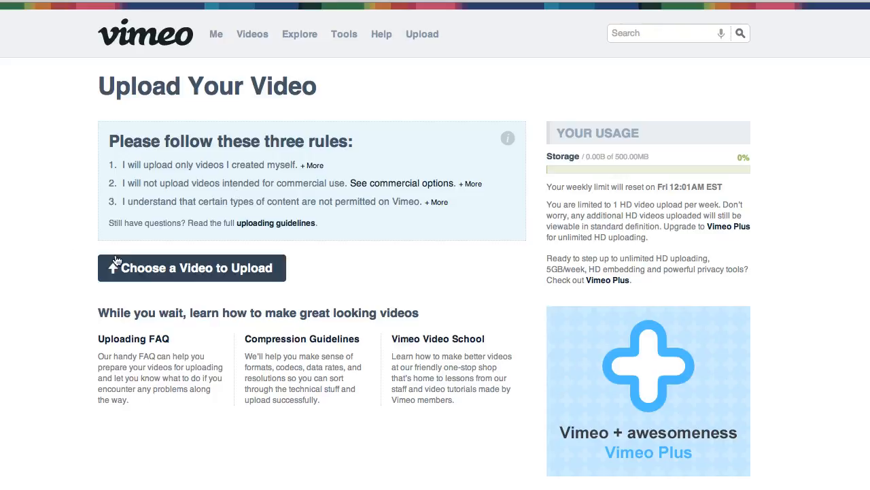
click(181, 274)
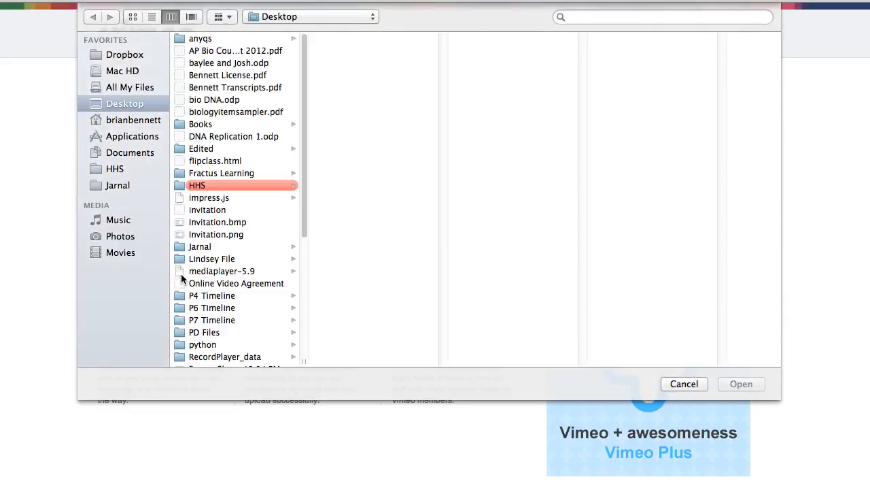
click(204, 186)
click(339, 114)
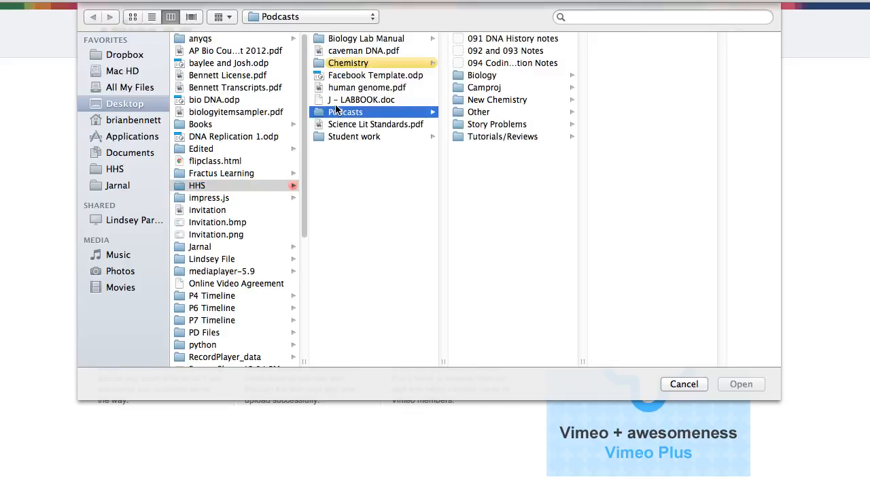
click(482, 79)
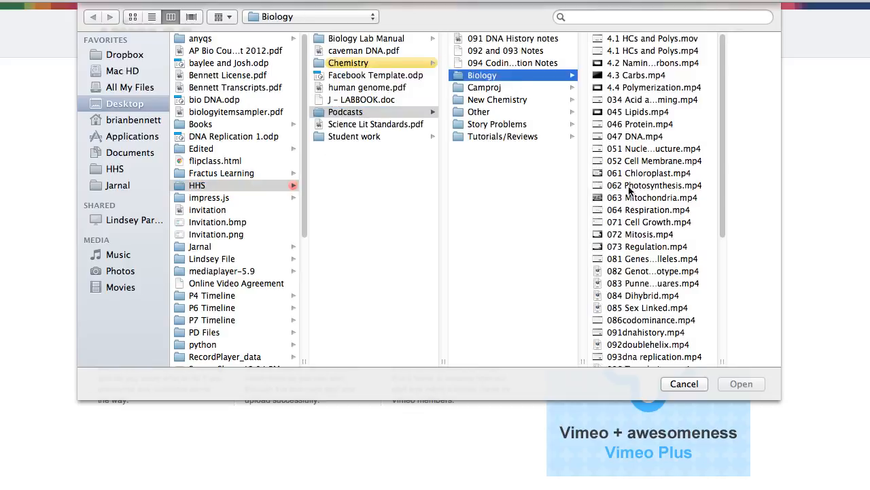
click(638, 225)
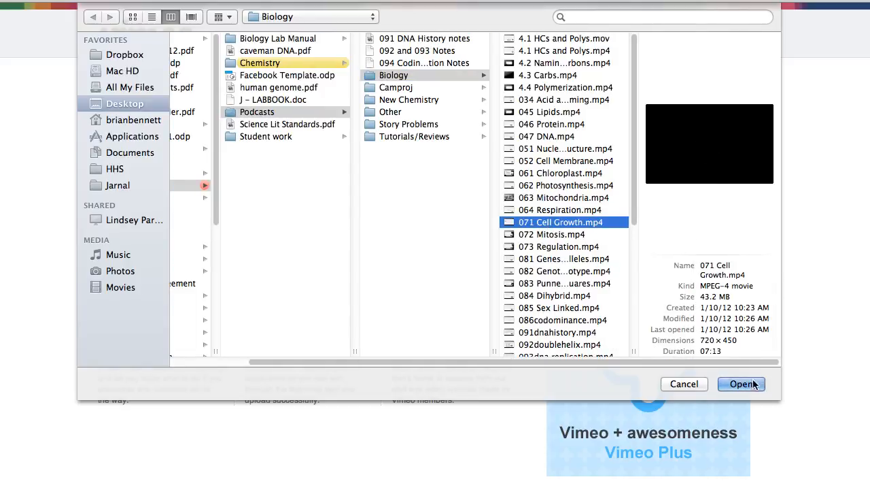
click(751, 385)
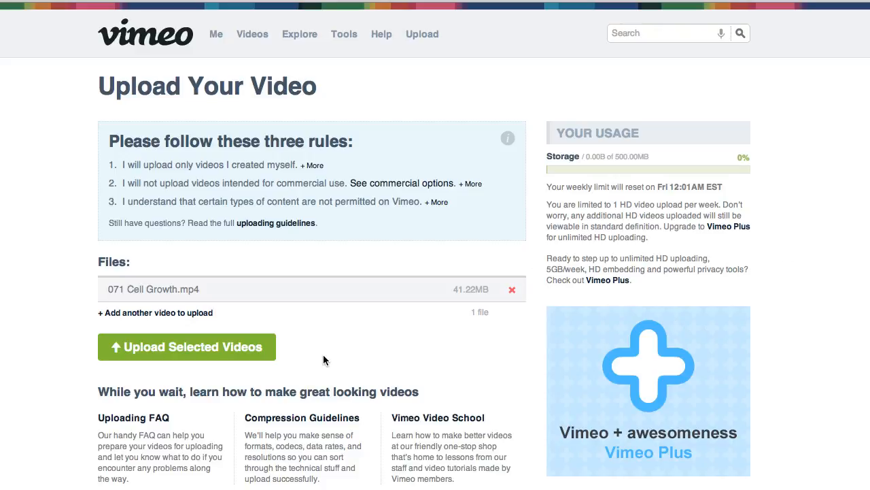
click(235, 348)
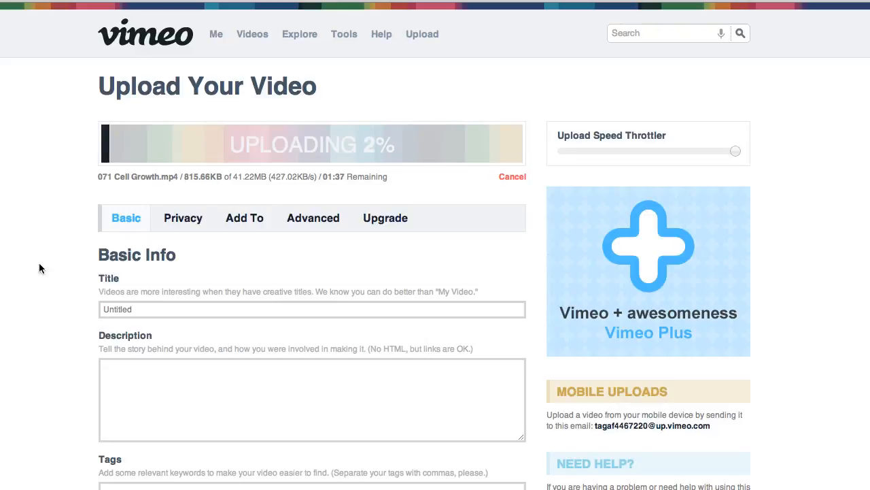
Title the uploading video "Cell Growth" in its basic info
scroll(42, 285, down, 5)
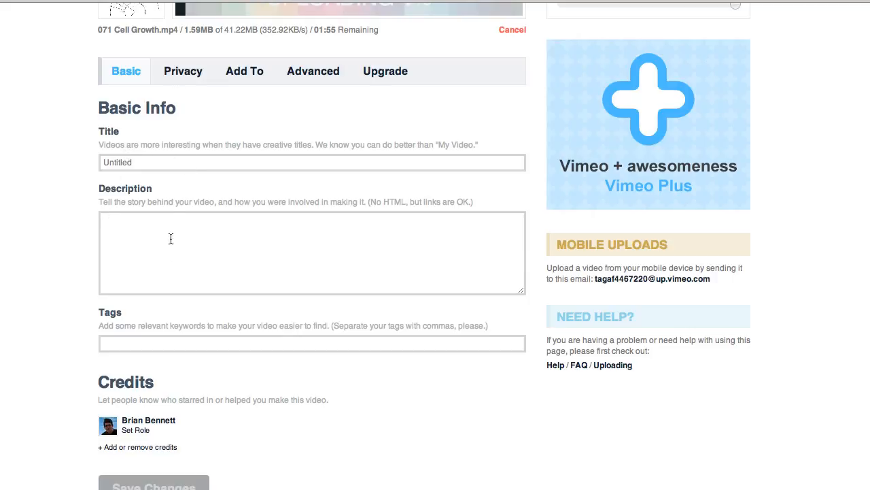
click(128, 163)
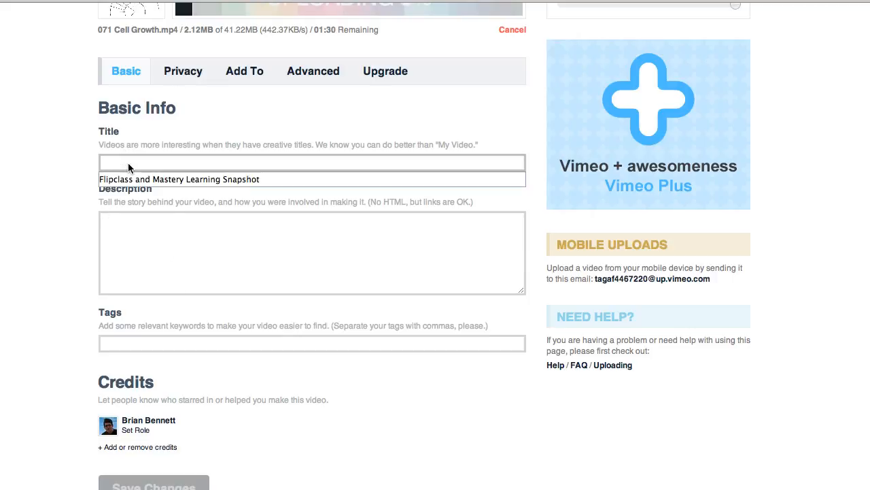
text(Cell Growth)
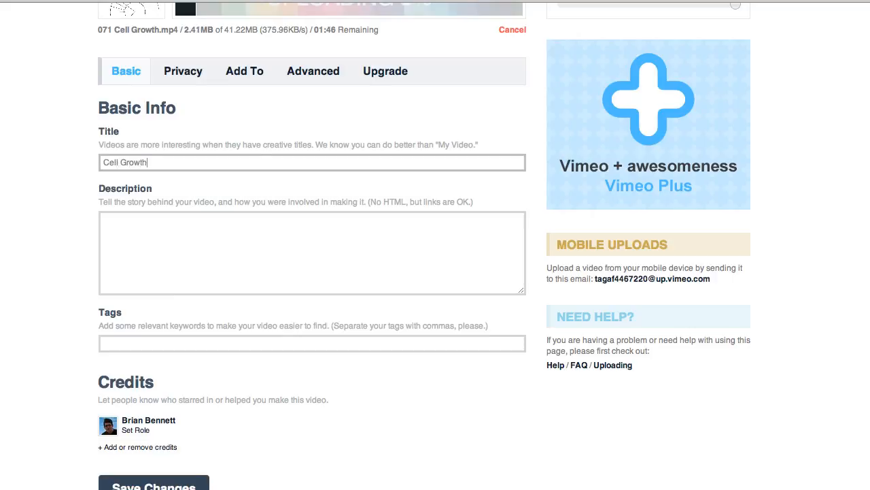
key(Tab)
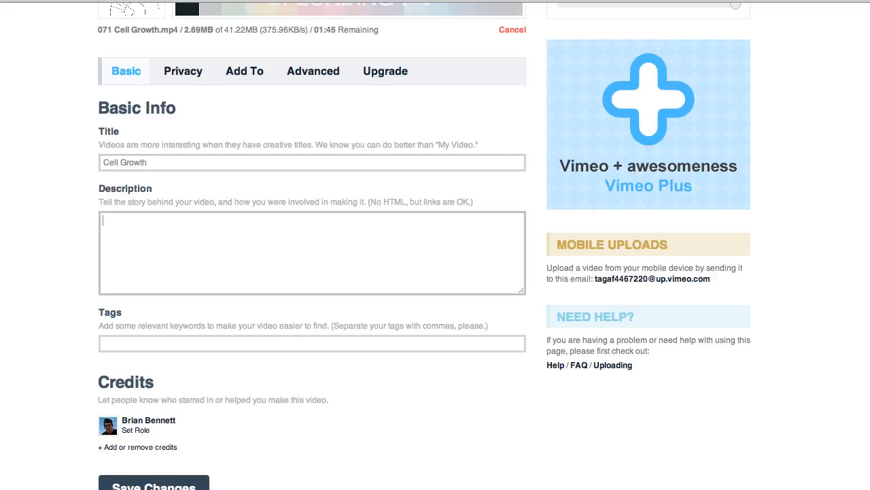
Add the tags "biology, cells, growth," to the video and save the basic info
click(139, 346)
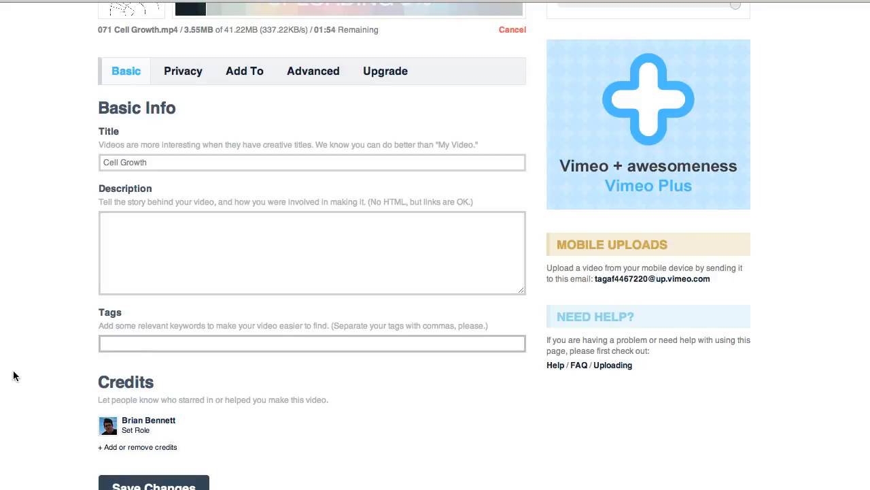
text(biology, cells, )
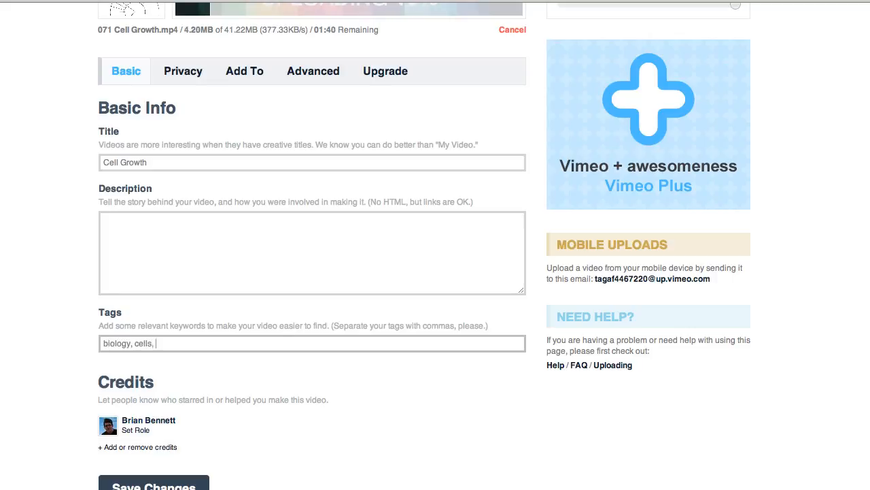
text(growth,)
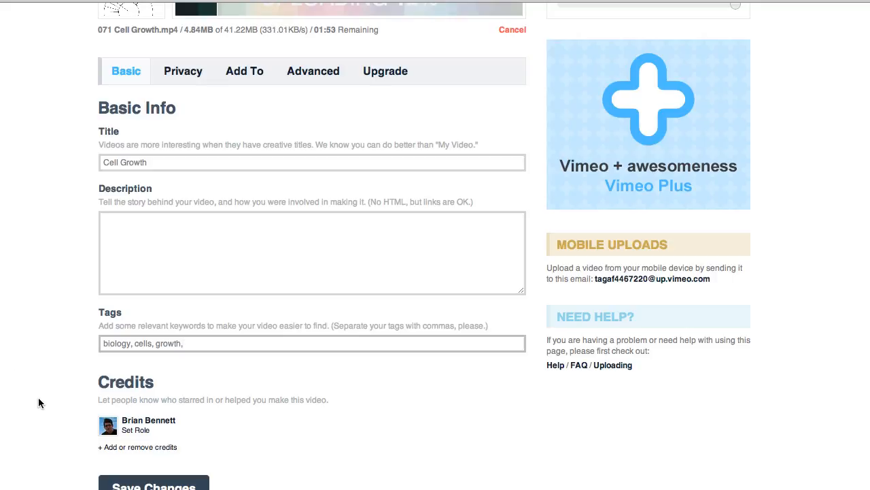
scroll(38, 408, down, 1)
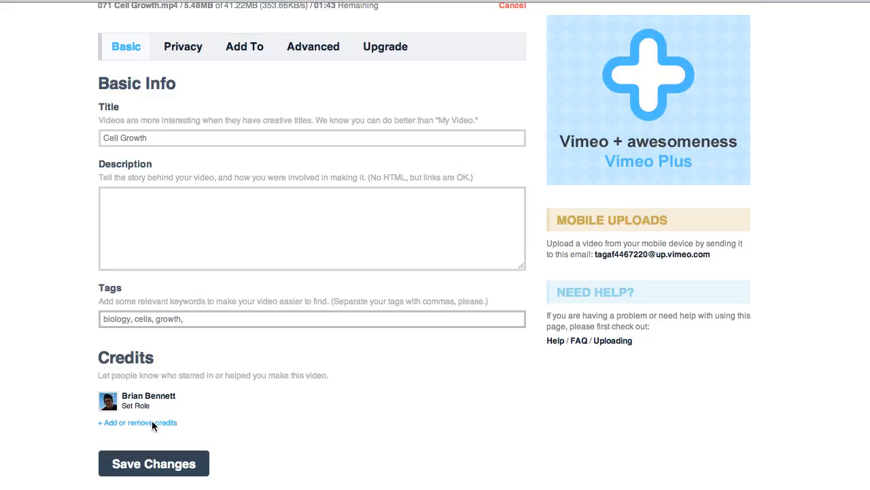
click(150, 465)
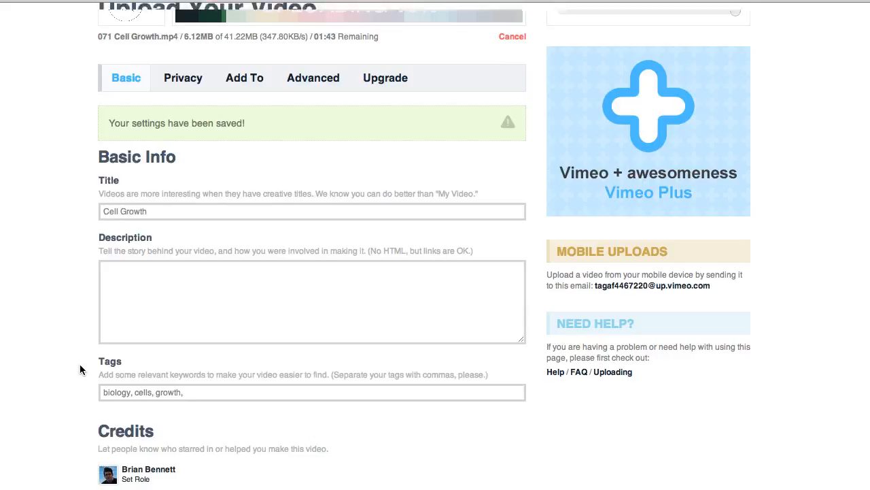
In the video's privacy settings, allow no one to comment on it and save the changes
scroll(79, 364, up, 3)
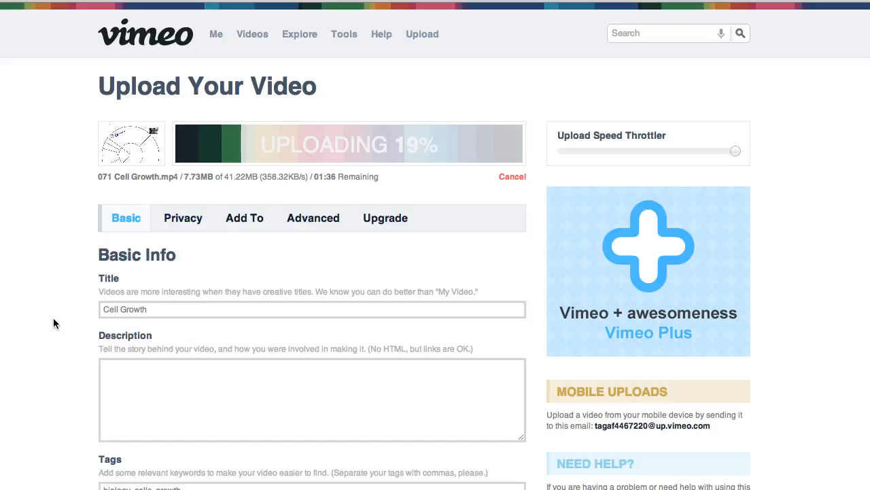
click(183, 218)
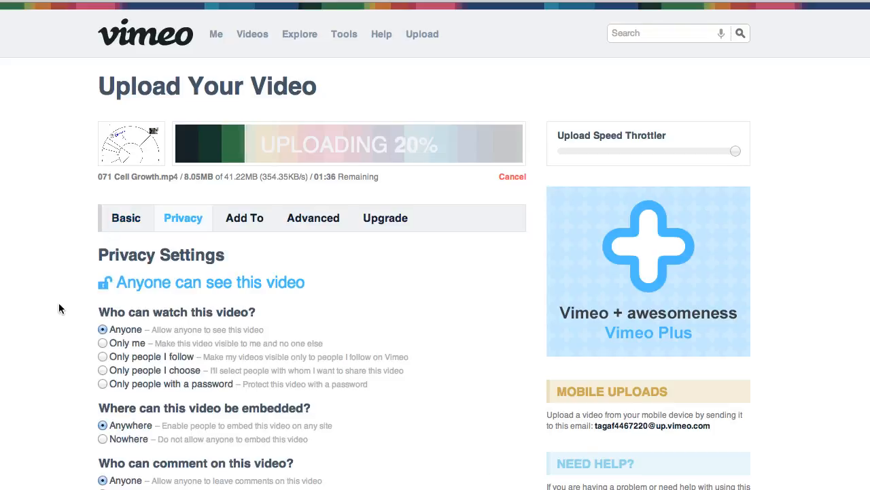
scroll(59, 303, down, 3)
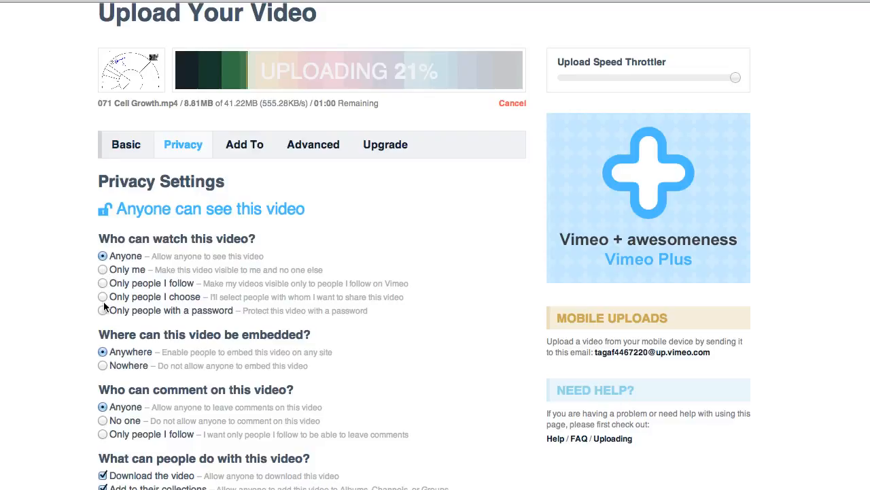
scroll(84, 328, down, 4)
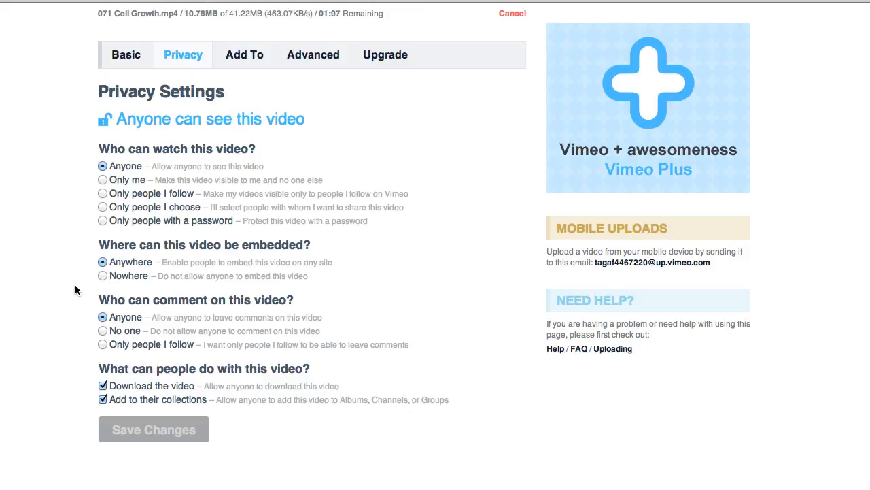
scroll(74, 285, down, 1)
scroll(75, 290, down, 3)
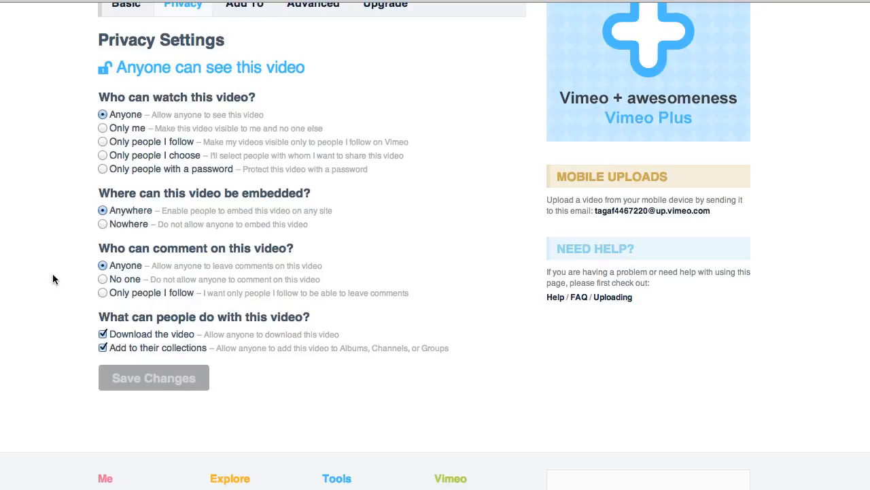
click(102, 278)
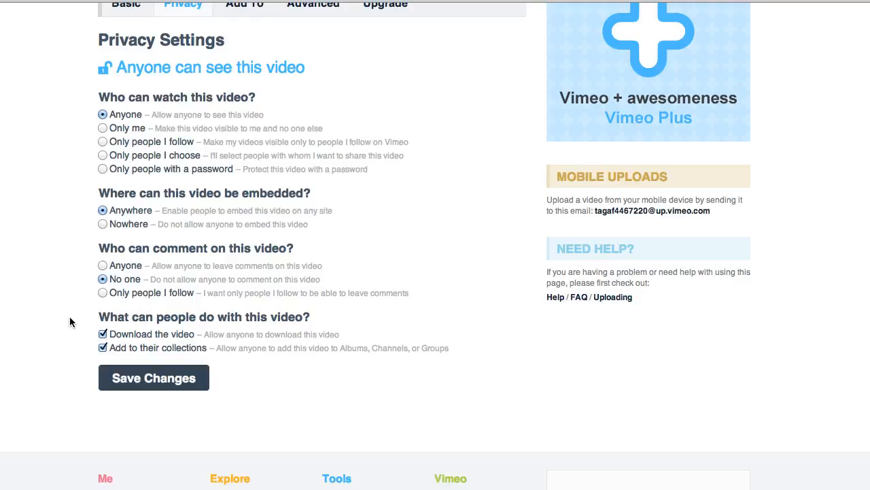
click(136, 380)
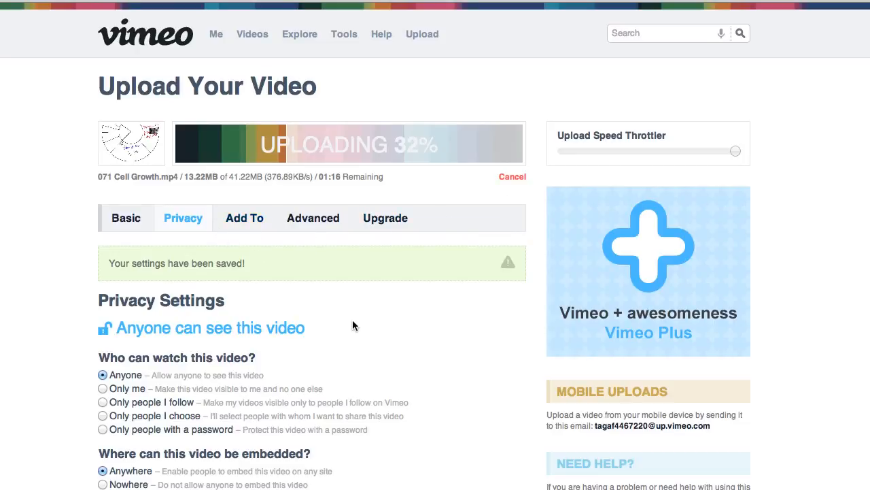
Review the video's advanced settings for related photos, custom URL and Creative Commons license
scroll(41, 282, down, 1)
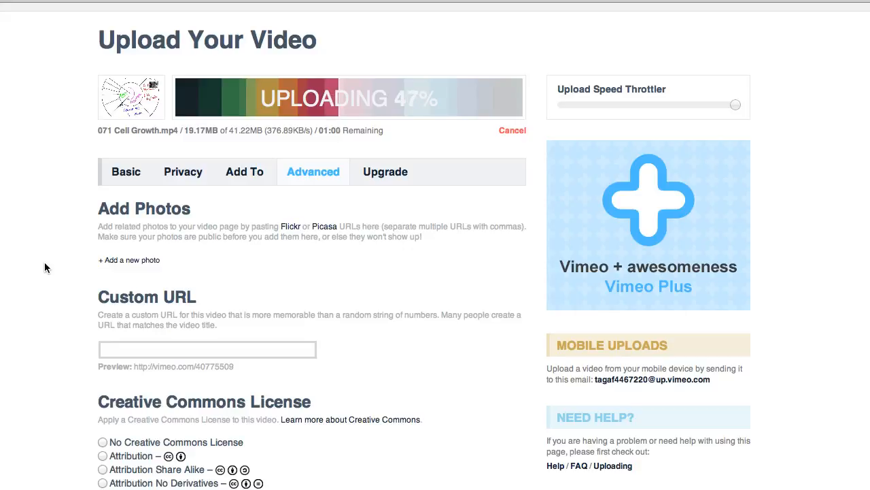
scroll(45, 263, down, 4)
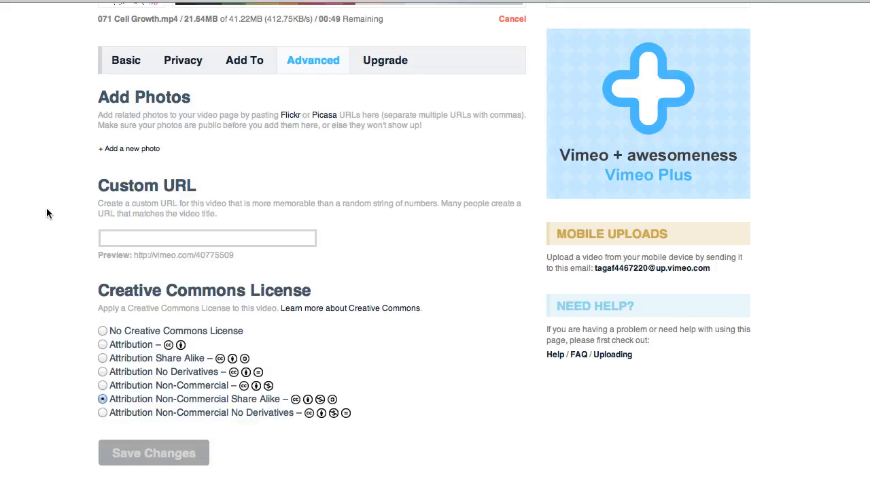
scroll(47, 213, down, 1)
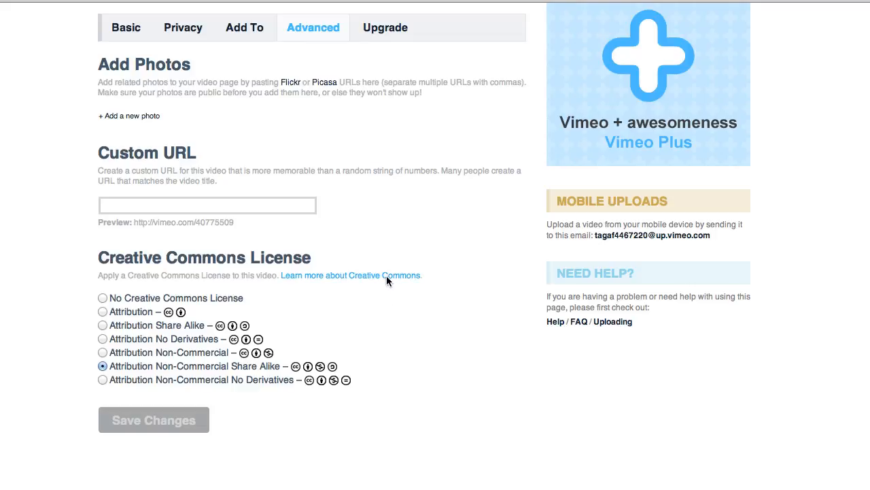
scroll(427, 303, up, 4)
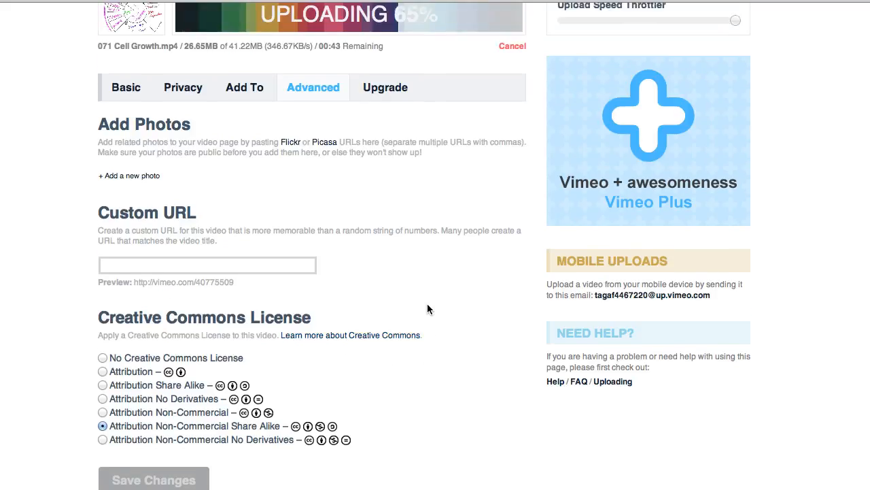
scroll(429, 310, up, 1)
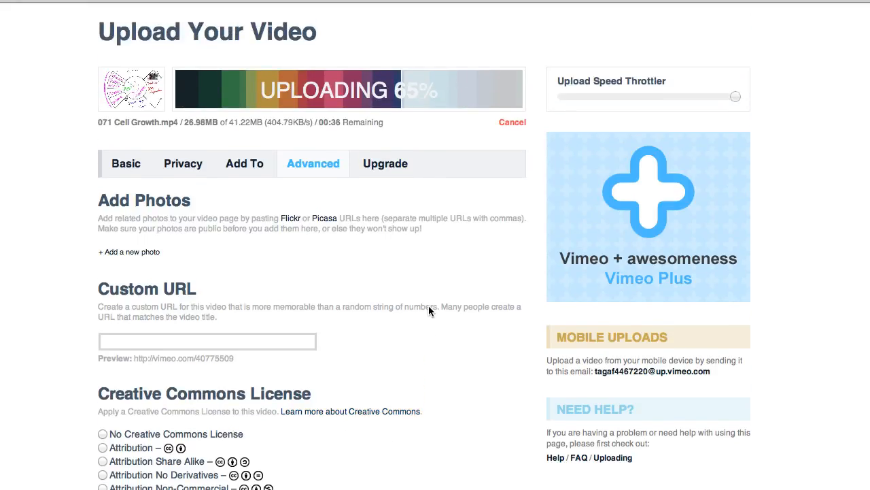